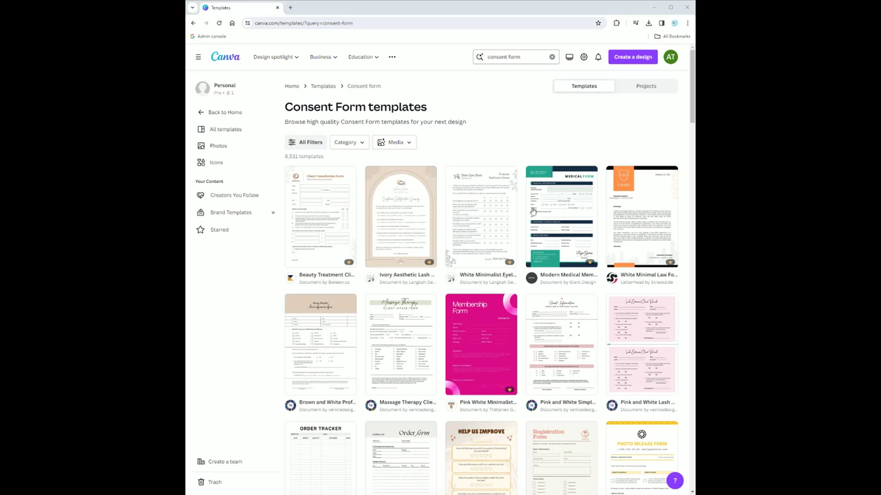
pyautogui.scroll(-5, 532, 212)
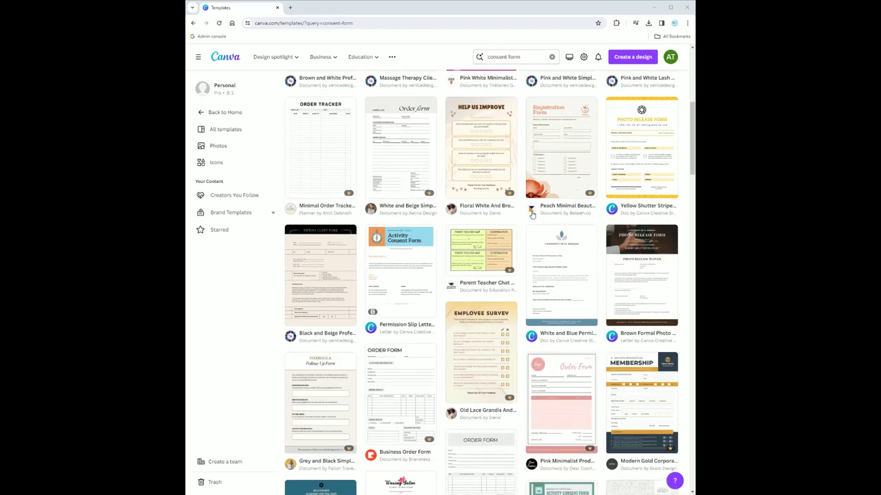
pyautogui.scroll(-2, 532, 215)
pyautogui.scroll(-2, 532, 214)
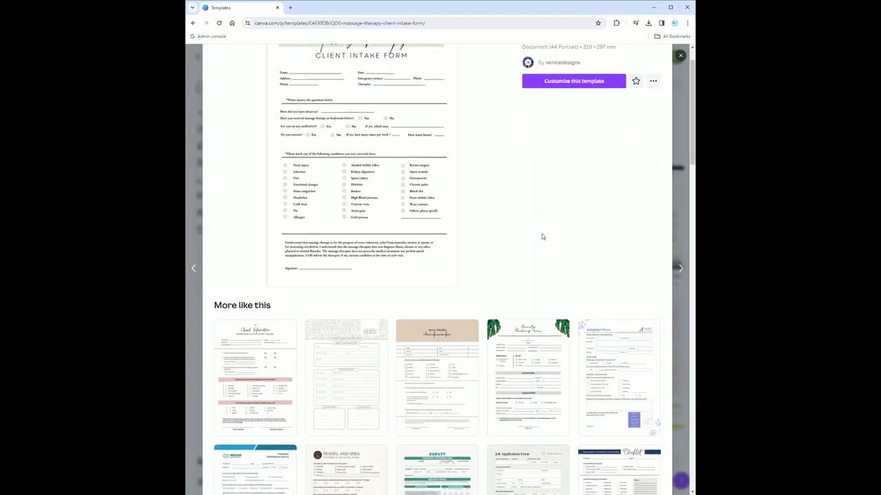
# Step: Scroll through the Massage Therapy Client Intake Form preview and its More like this templates
pyautogui.scroll(-2, 543, 236)
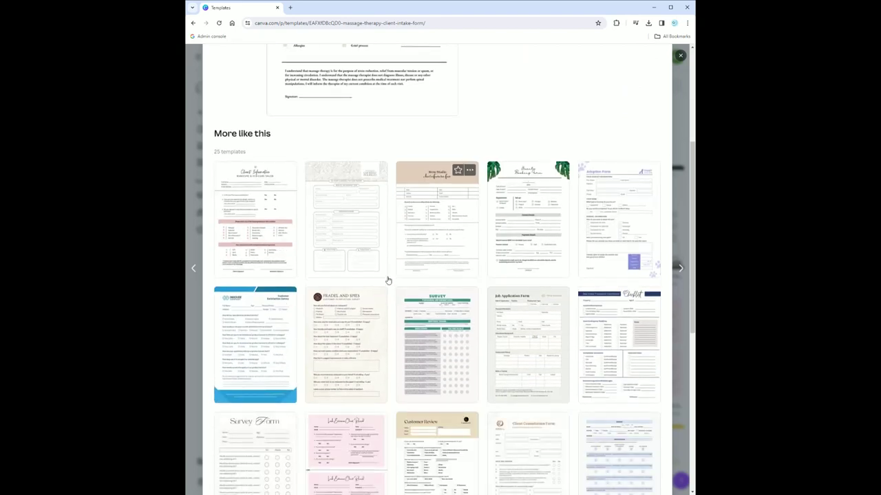
pyautogui.scroll(-3, 530, 323)
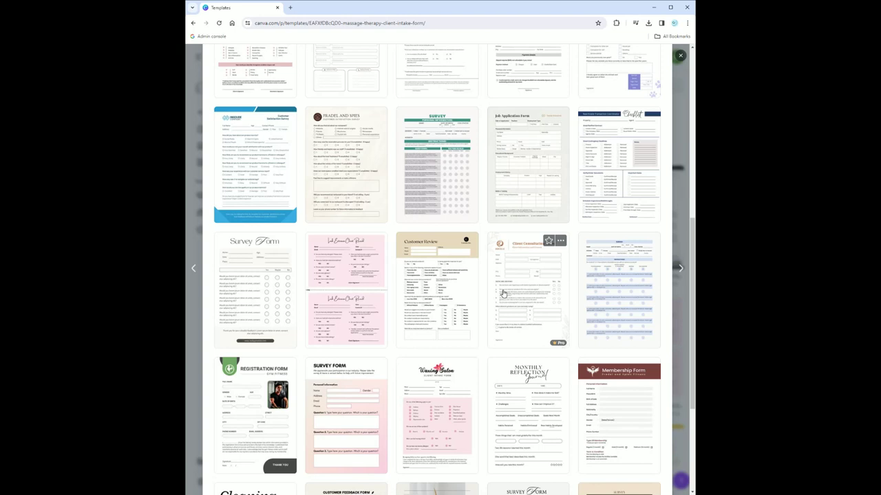
pyautogui.scroll(2, 503, 294)
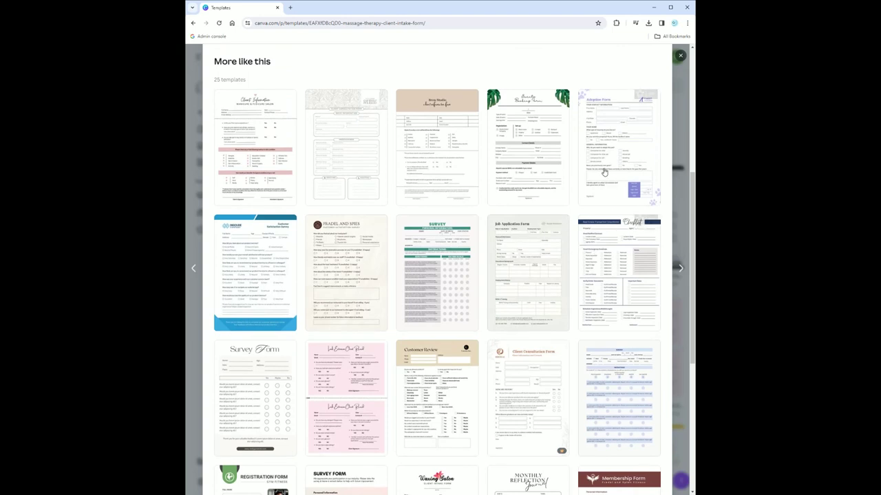
pyautogui.scroll(5, 581, 201)
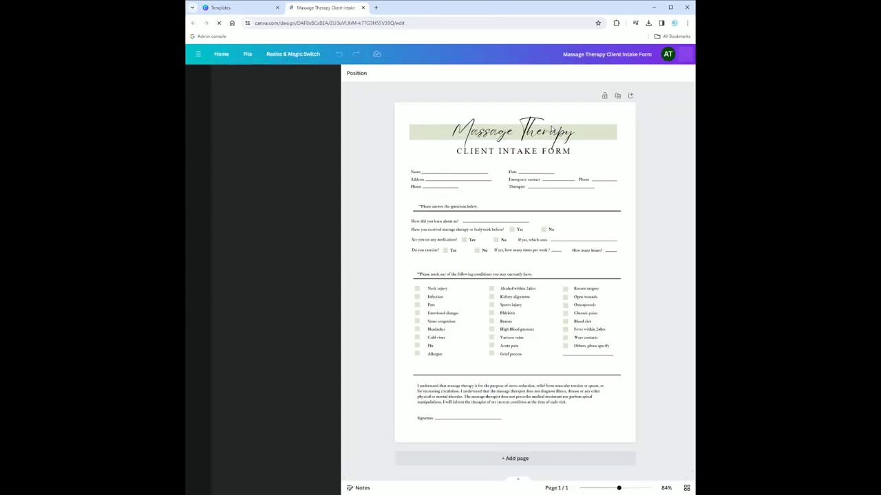
# Step: Inspect the template's Massage Therapy title, CLIENT INTAKE FORM subtitle and green banner
pyautogui.click(596, 130)
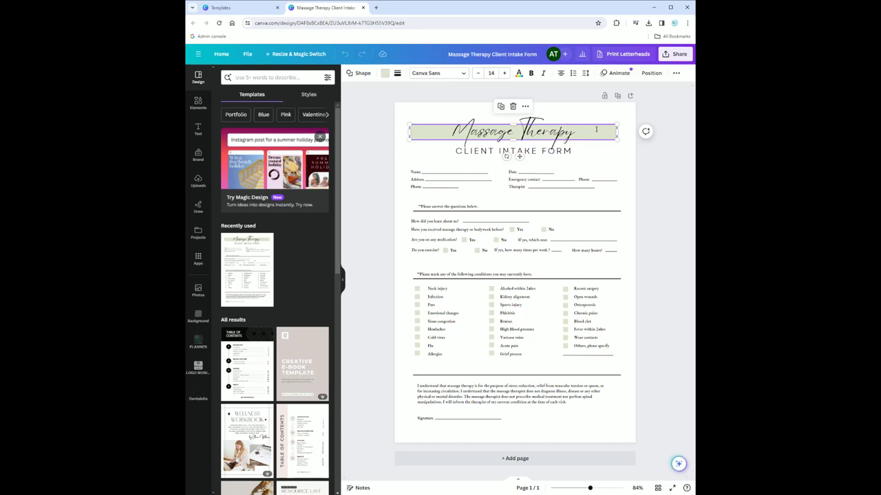
pyautogui.click(591, 131)
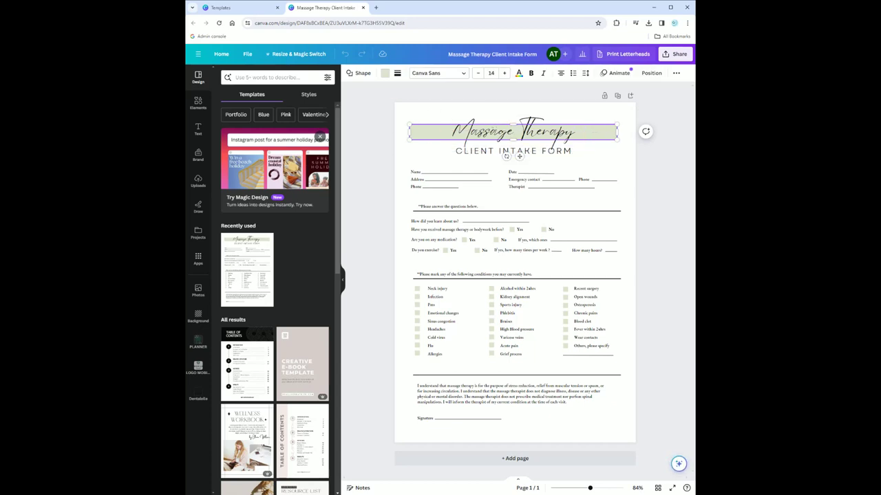
pyautogui.click(542, 150)
pyautogui.click(543, 150)
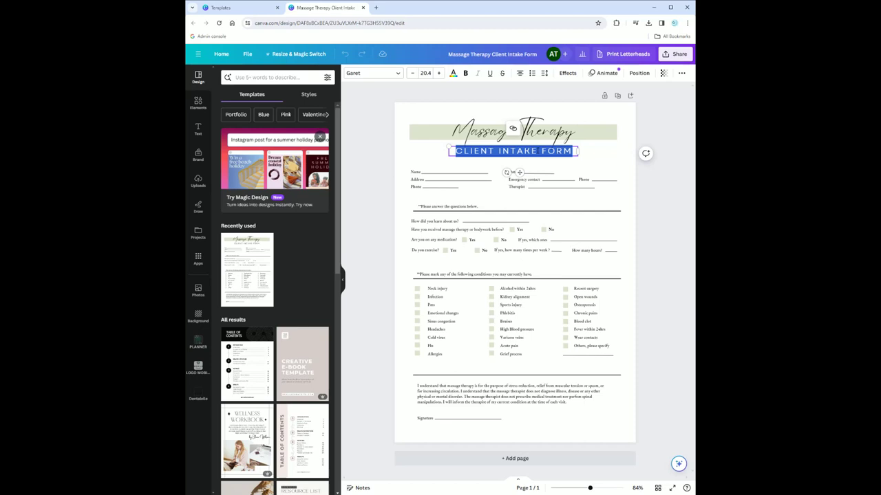
pyautogui.click(601, 134)
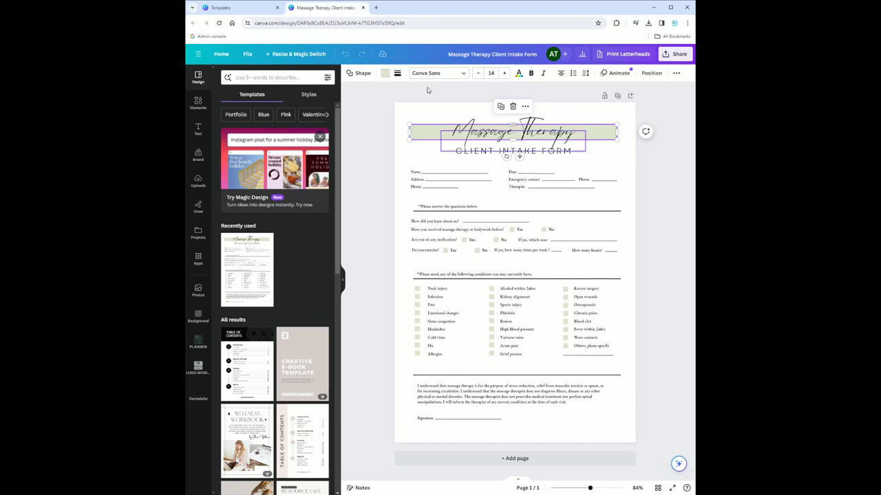
# Step: Recolour the title banner from green to pink, fine-tuned to a light pink-lavender shade
pyautogui.click(385, 73)
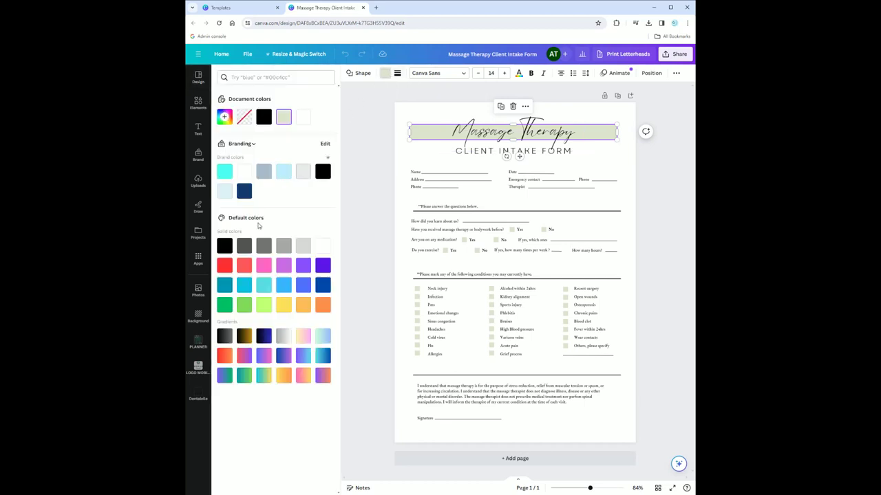
pyautogui.click(264, 269)
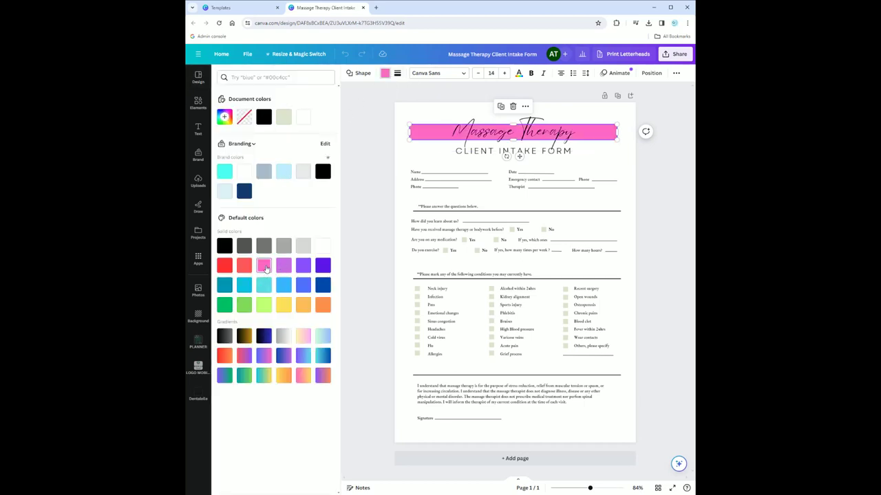
pyautogui.click(284, 267)
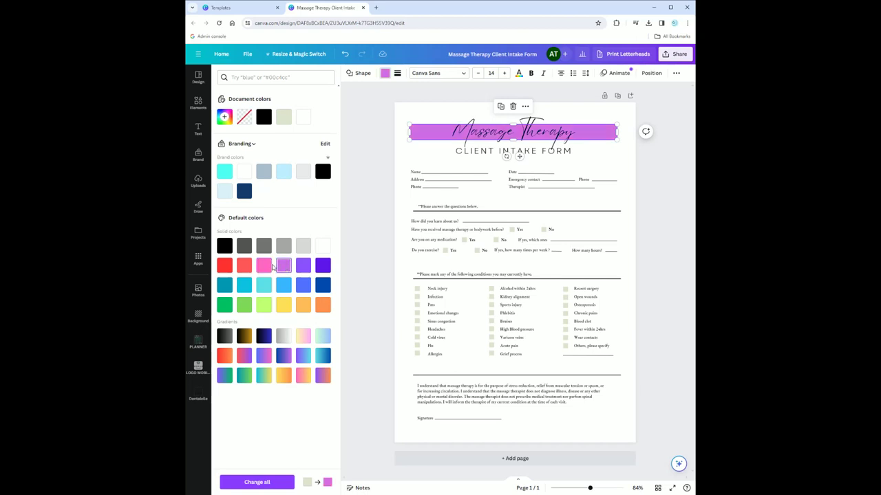
pyautogui.click(265, 266)
pyautogui.click(225, 119)
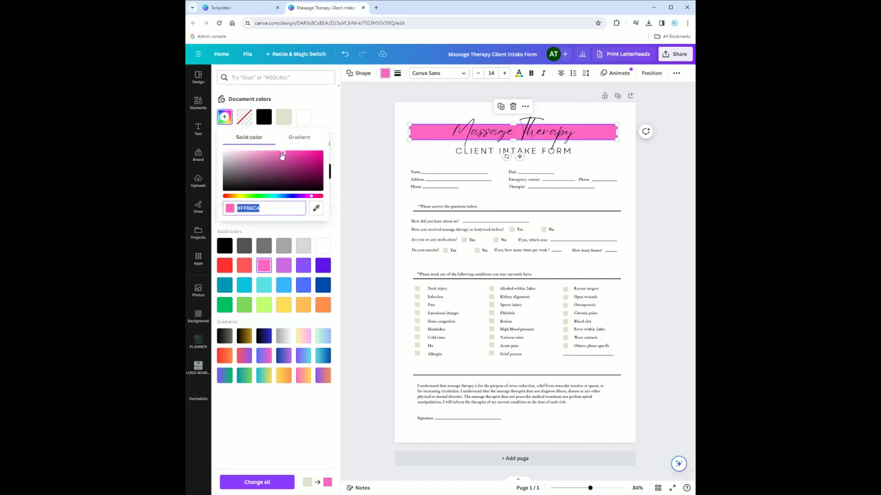
pyautogui.moveTo(282, 152); pyautogui.dragTo(247, 153)
pyautogui.press('Escape')
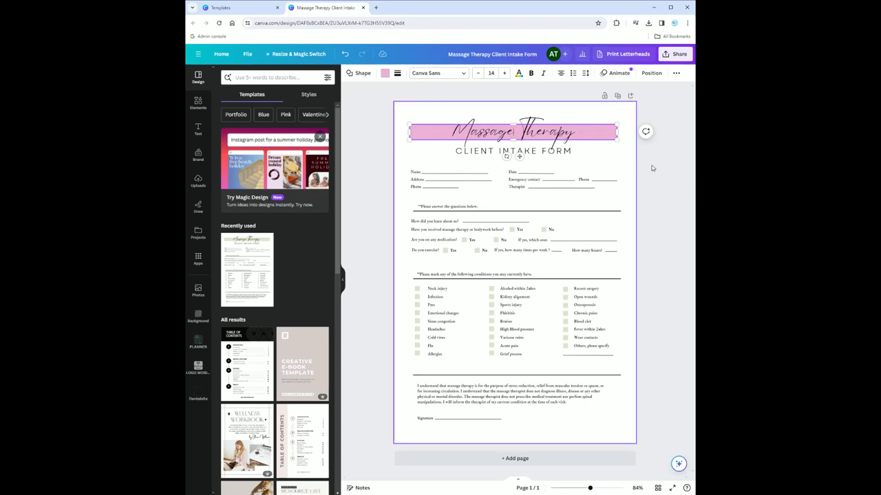
# Step: Shift the pink banner down and replace the heading text with 'Teeth Whitening'
pyautogui.moveTo(592, 135); pyautogui.dragTo(591, 154)
pyautogui.click(553, 126)
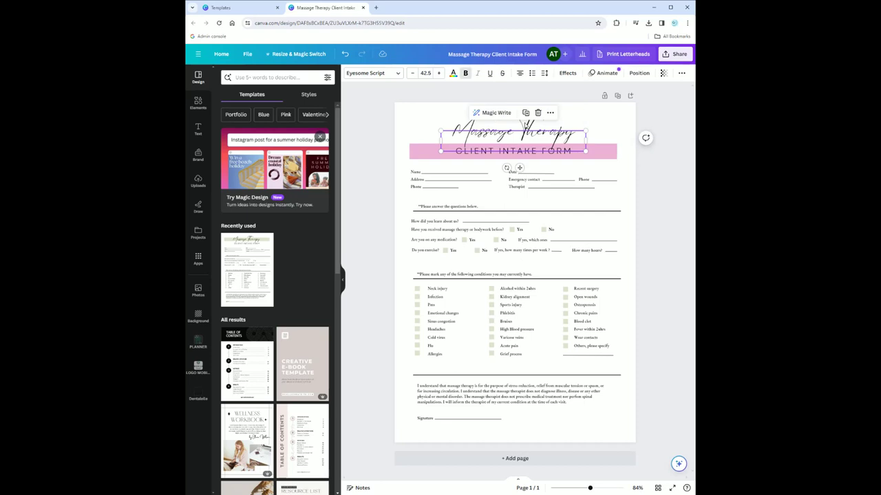
pyautogui.click(525, 125)
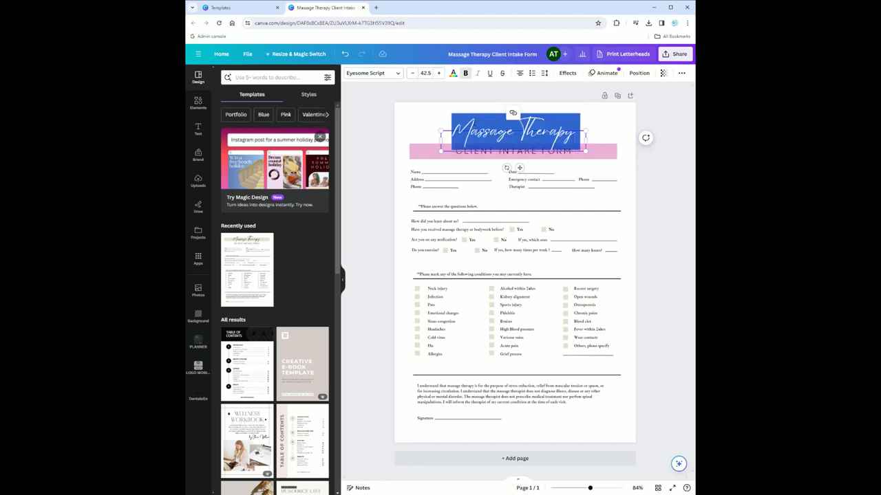
pyautogui.write('Tee')
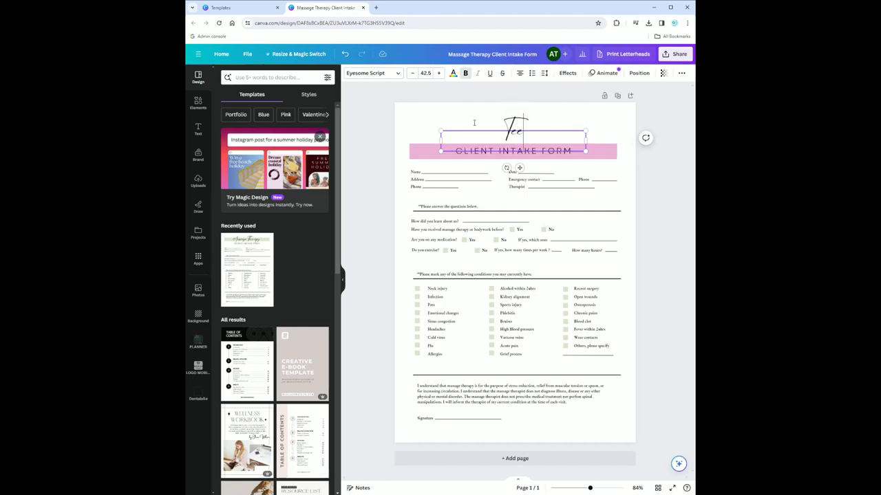
pyautogui.write('th Whitening')
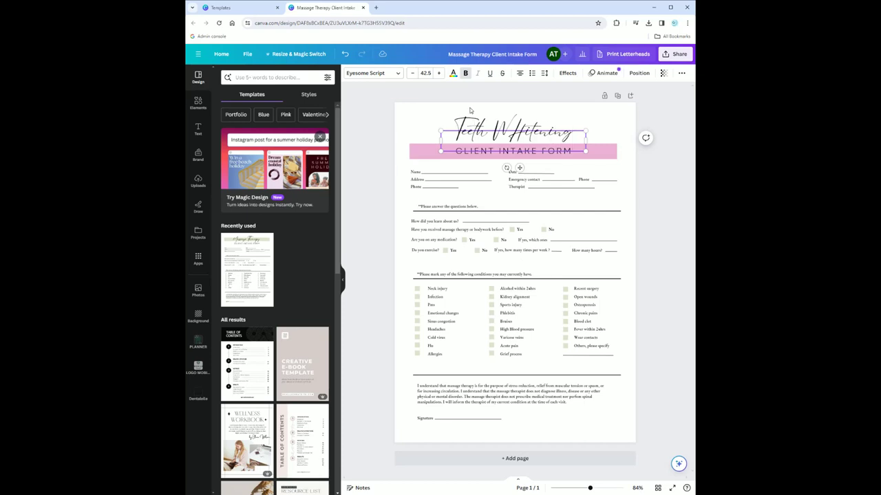
# Step: Set the heading font to Eyesome Script after trying Garet, Sloop Script Pro and Cinzel
pyautogui.tripleClick(474, 130)
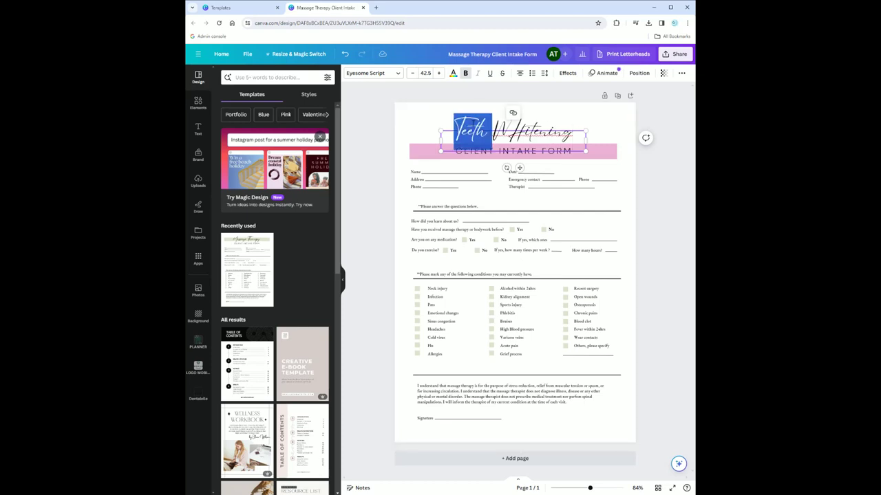
pyautogui.click(399, 73)
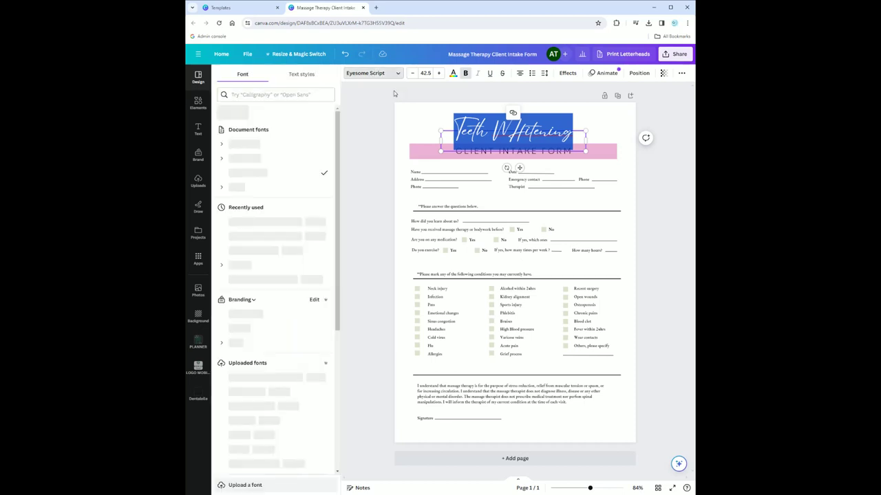
pyautogui.click(247, 188)
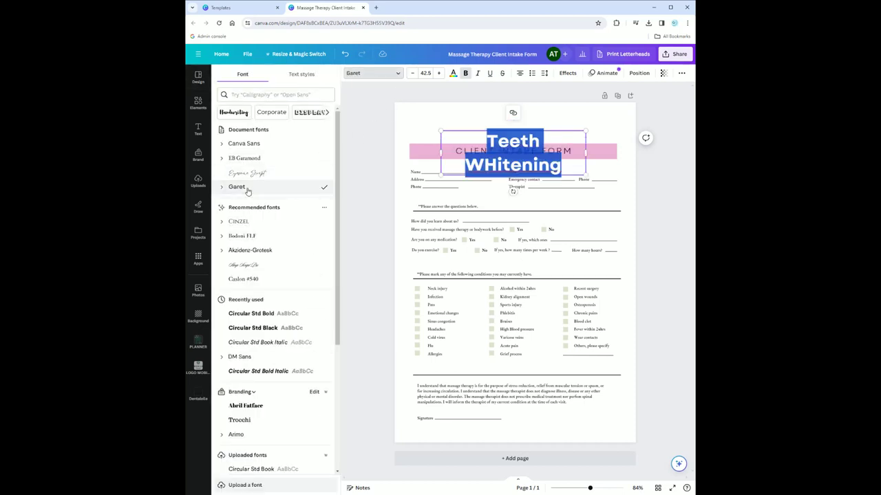
pyautogui.click(270, 269)
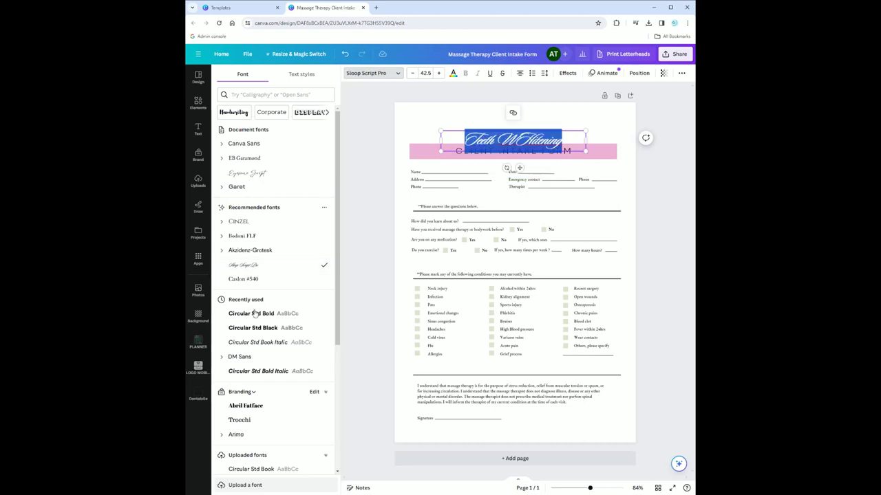
pyautogui.click(247, 221)
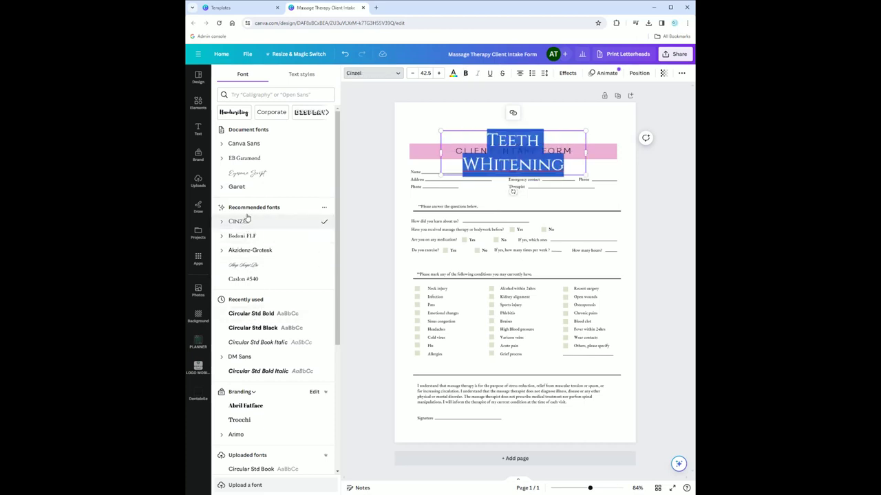
pyautogui.click(255, 174)
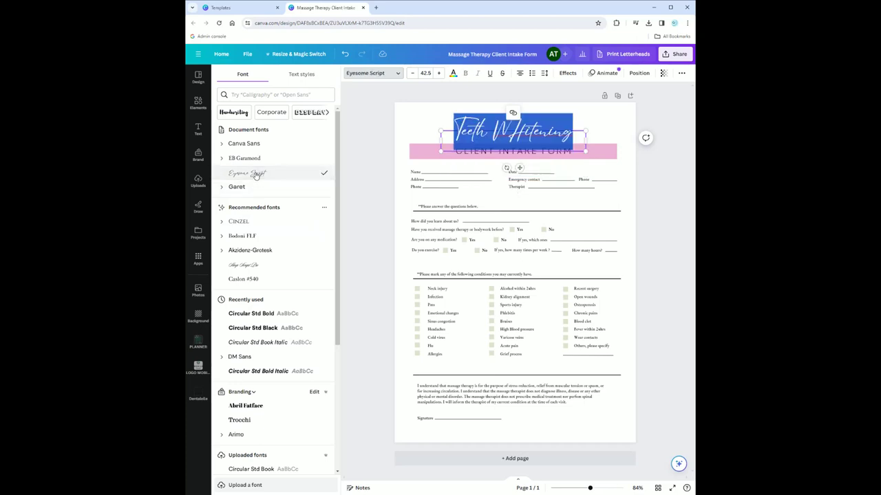
pyautogui.click(593, 125)
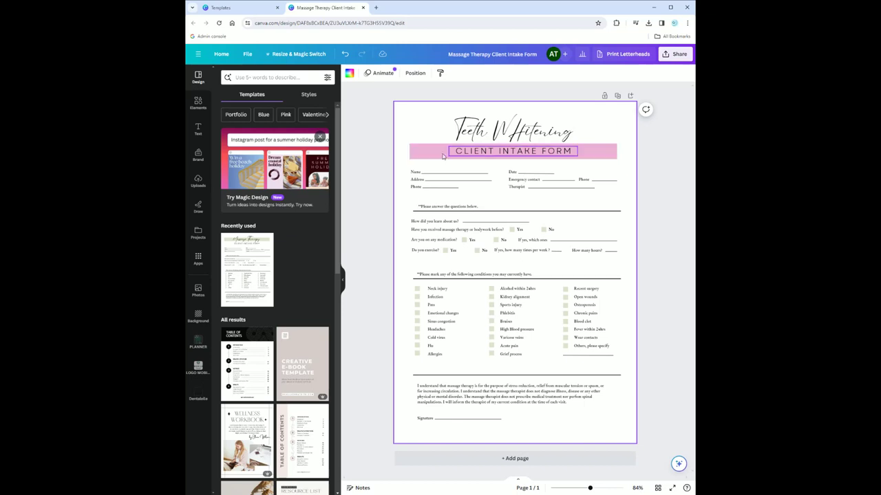
# Step: Move the pink banner up behind the heading and select the form's field labels
pyautogui.moveTo(426, 156); pyautogui.dragTo(427, 136)
pyautogui.click(610, 170)
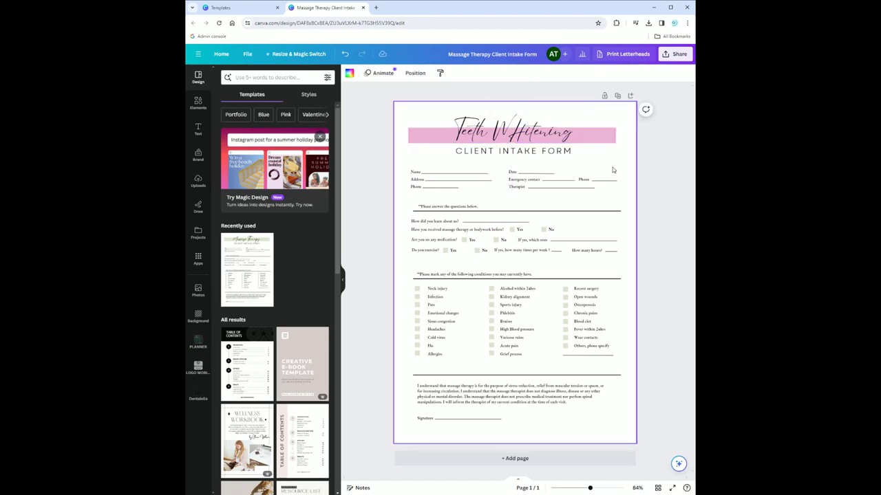
pyautogui.click(417, 179)
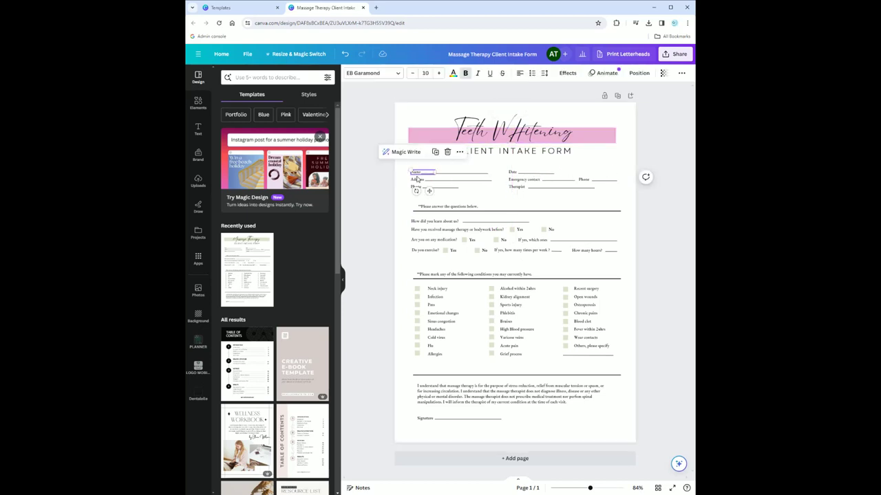
pyautogui.click(518, 181)
pyautogui.click(518, 180)
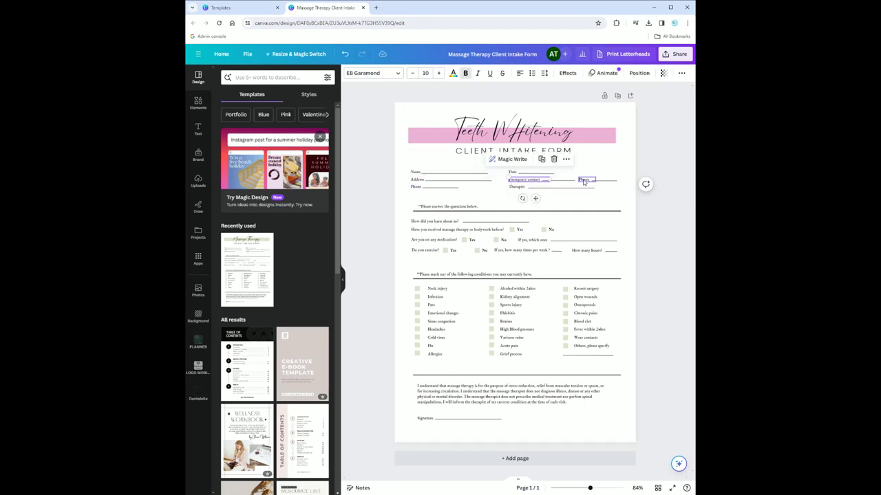
pyautogui.click(584, 180)
# Step: Replace the Therapist field label with Technician
pyautogui.click(513, 189)
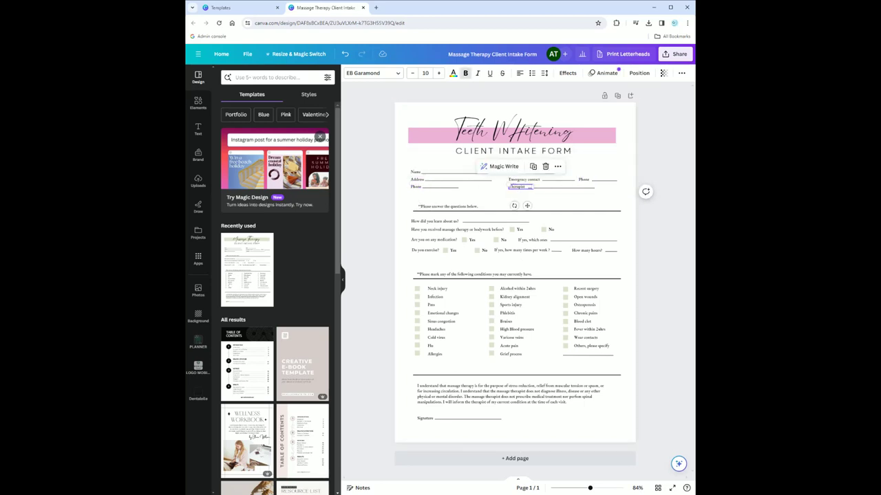
pyautogui.doubleClick(513, 188)
pyautogui.press('BackSpace')
pyautogui.write('Em')
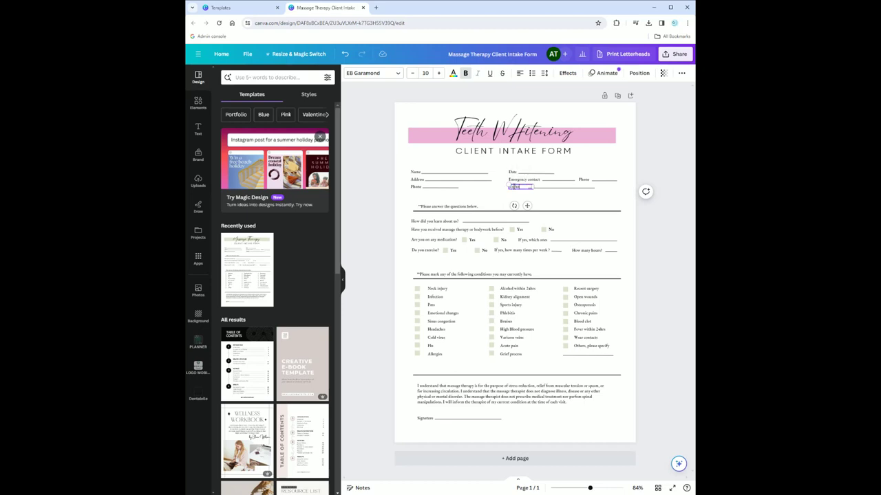
pyautogui.click(515, 194)
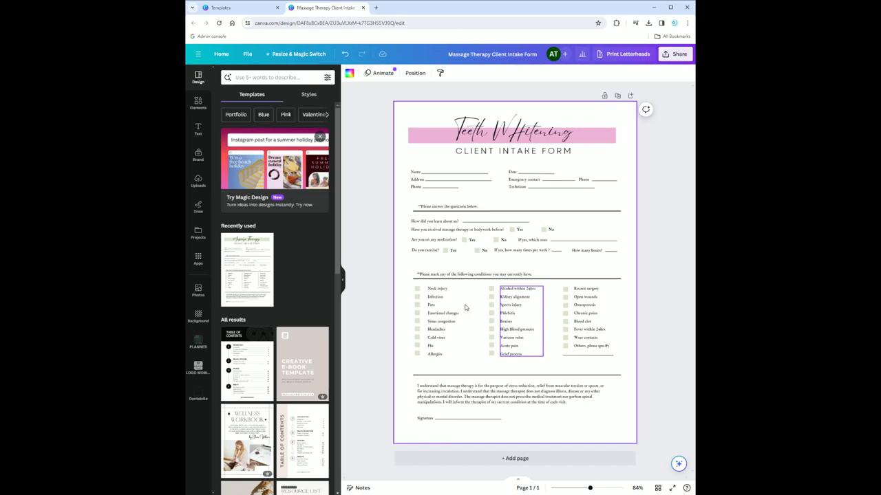
# Step: Make the Neck injury and Pain checkboxes pink, then apply the pink to every checkbox
pyautogui.click(417, 289)
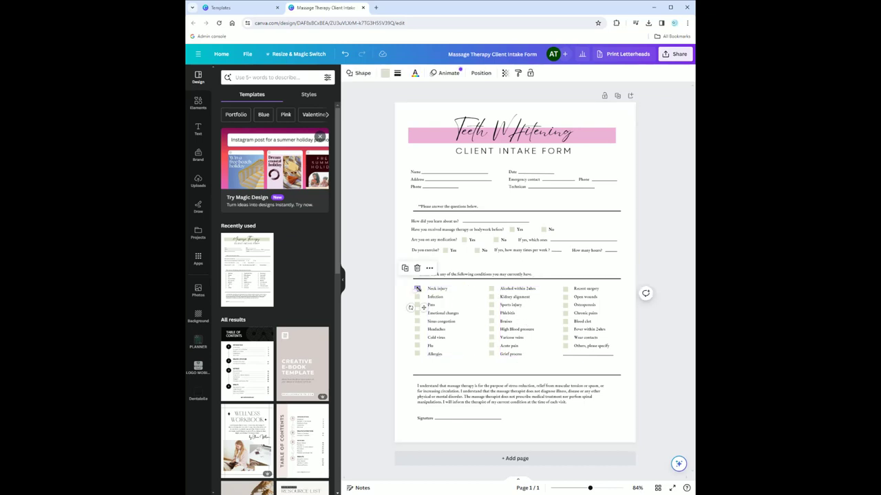
pyautogui.click(385, 73)
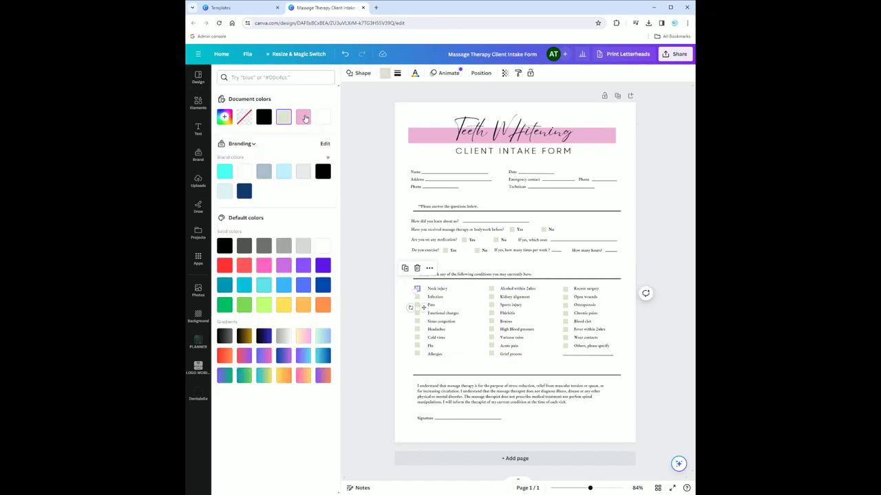
pyautogui.click(304, 117)
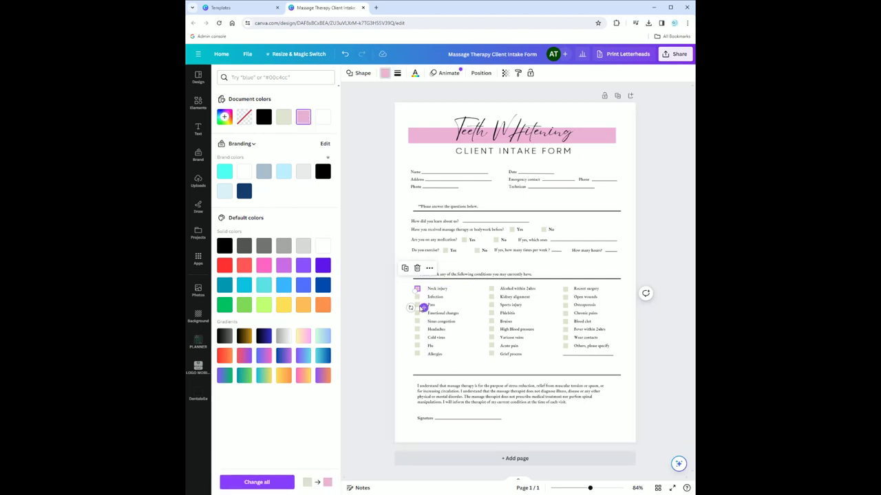
pyautogui.click(417, 306)
pyautogui.click(308, 120)
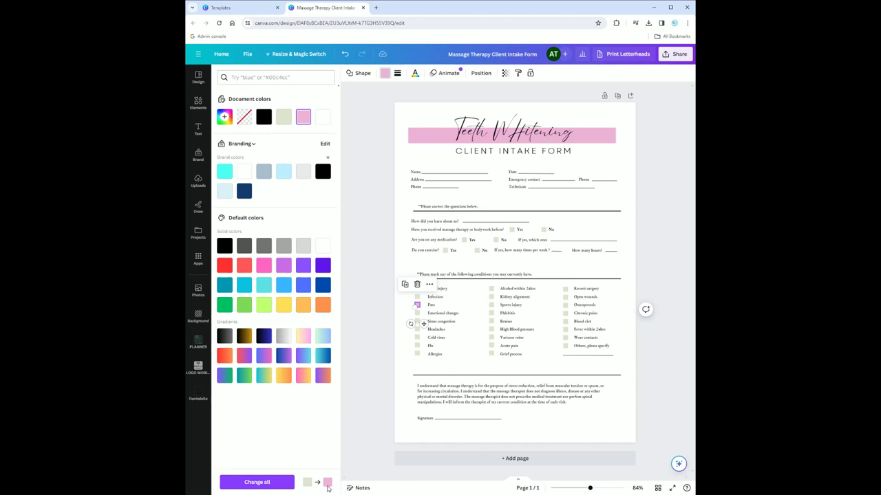
pyautogui.click(261, 482)
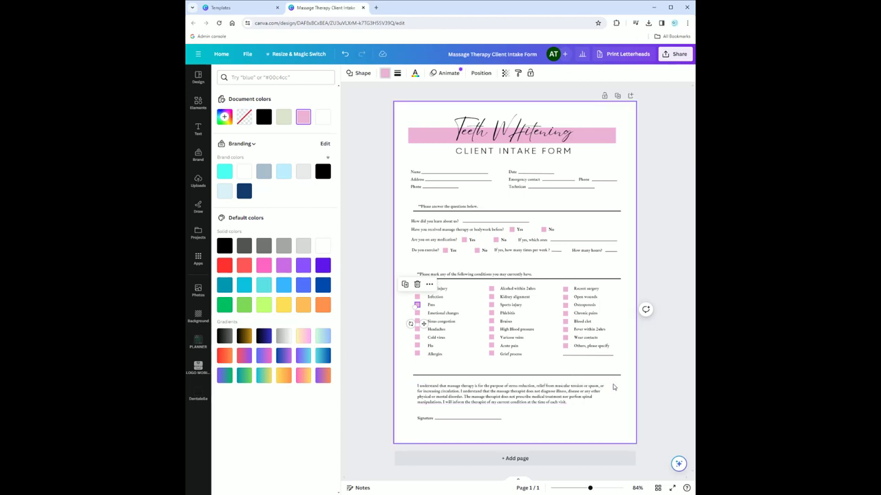
# Step: Open the consent paragraph for editing, then deselect it unchanged
pyautogui.click(609, 404)
pyautogui.click(467, 398)
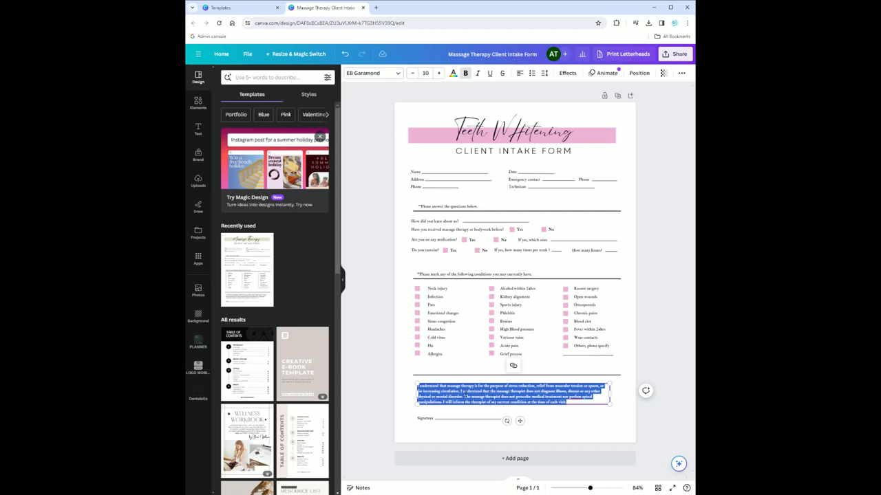
pyautogui.click(481, 428)
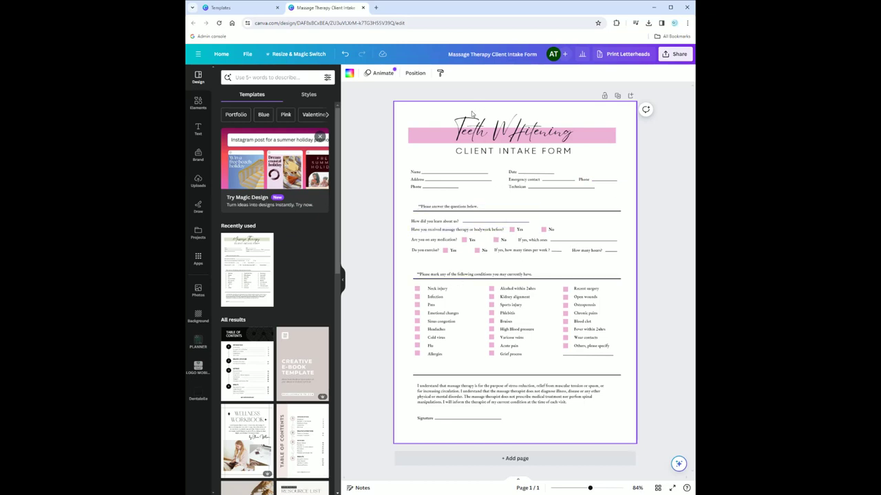
# Step: Rename the design to 'Teeth WHitening'
pyautogui.click(506, 54)
pyautogui.write('Teeth WH')
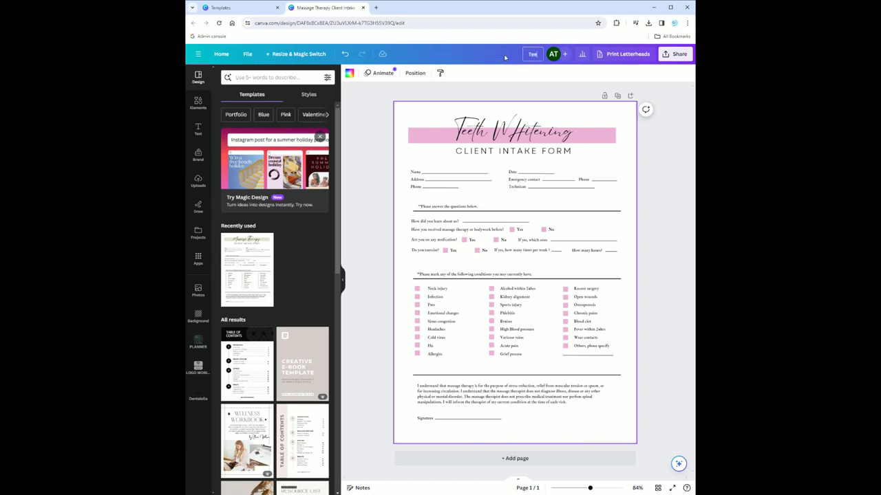
pyautogui.write('itening')
pyautogui.press('Return')
# Step: Download the Teeth Whitening form as a PNG file via Share > Download
pyautogui.click(678, 55)
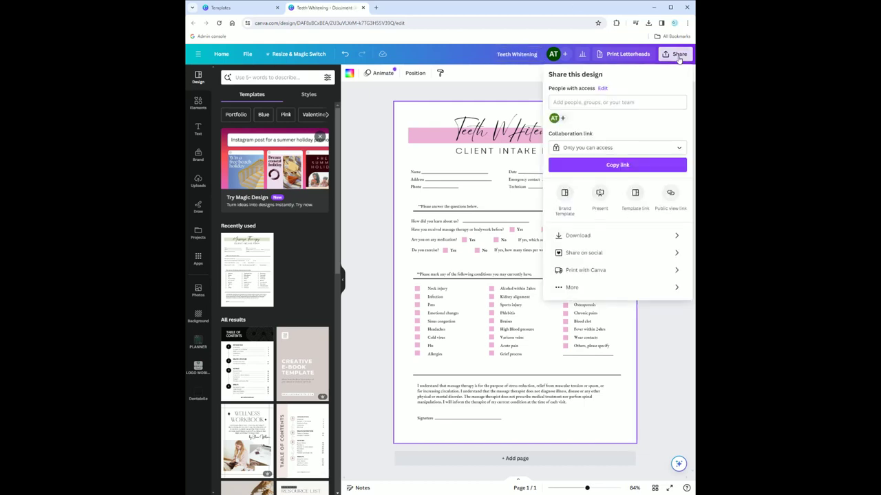
pyautogui.click(578, 236)
pyautogui.click(617, 106)
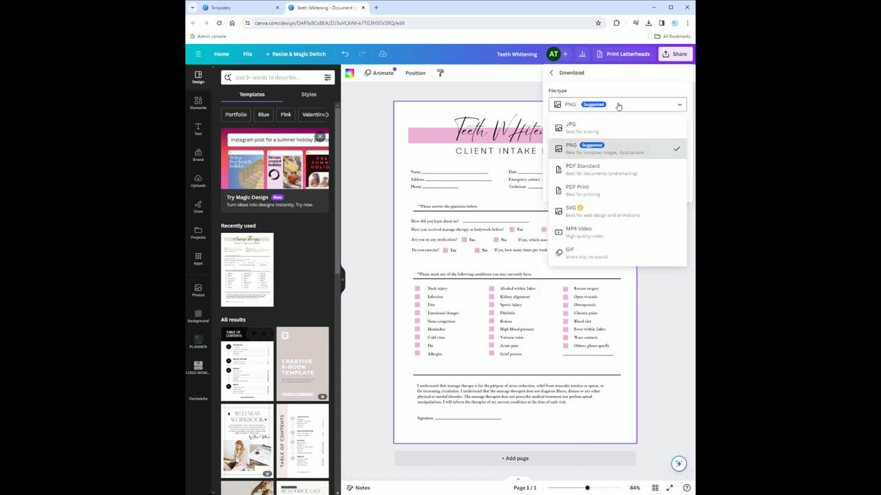
pyautogui.click(571, 150)
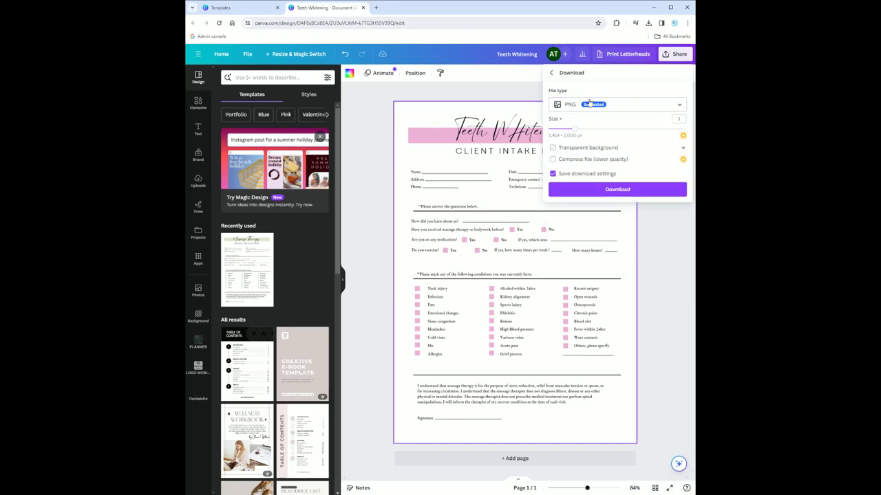
pyautogui.click(626, 191)
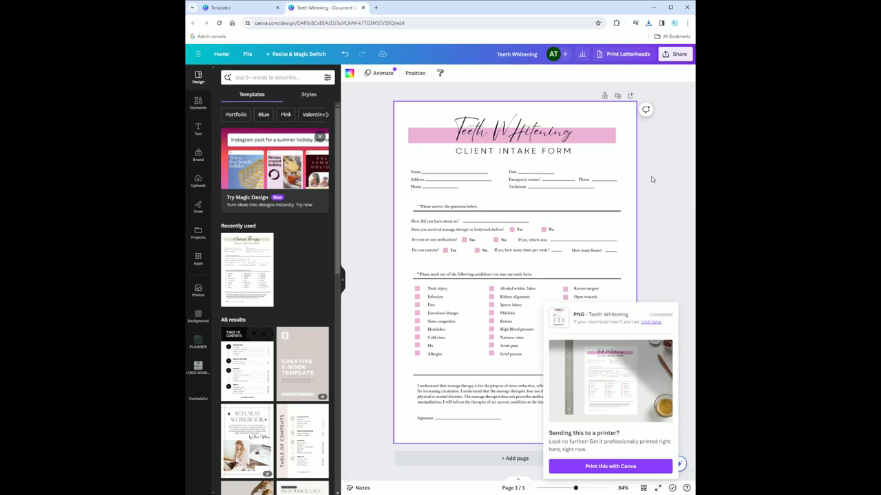
pyautogui.click(651, 179)
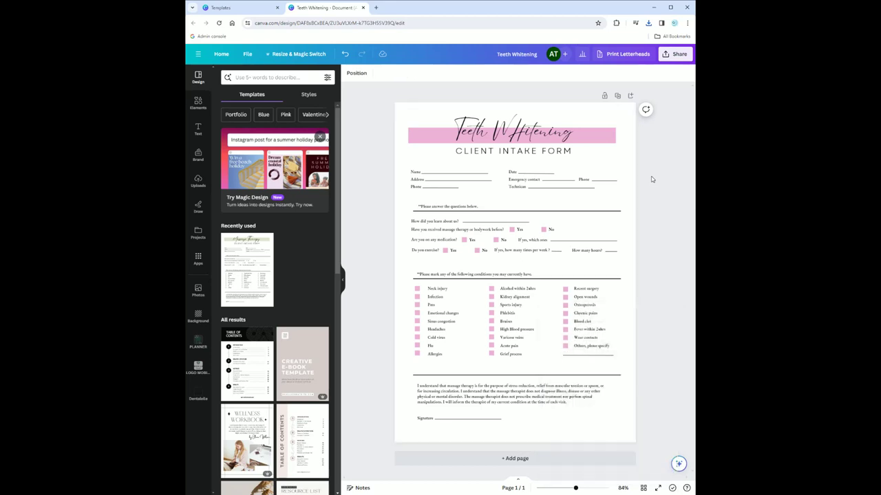